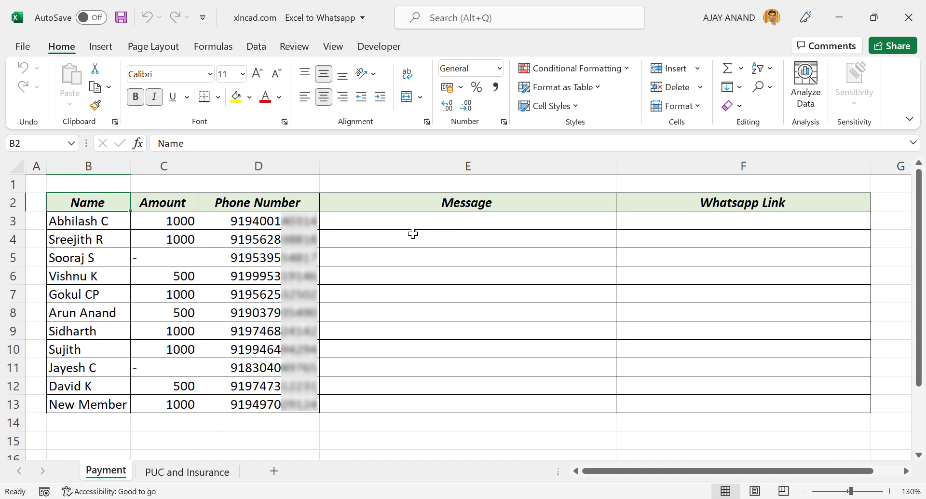
- Select cell E3 under the Message heading to begin the first reminder
left_click(405, 220)
- Enter ="Hi "&B3&", "&C3&" is due. Please pay ASAP." in E3
left_click(215, 140)
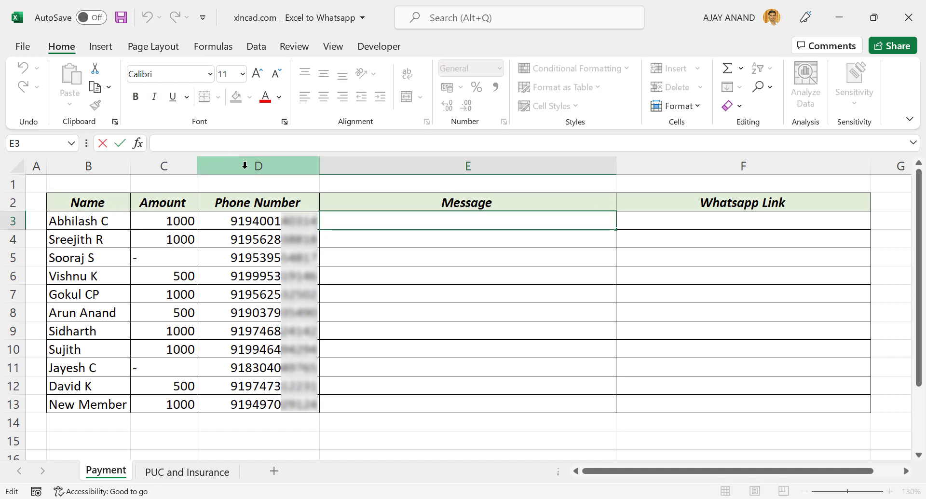
type("=\"")
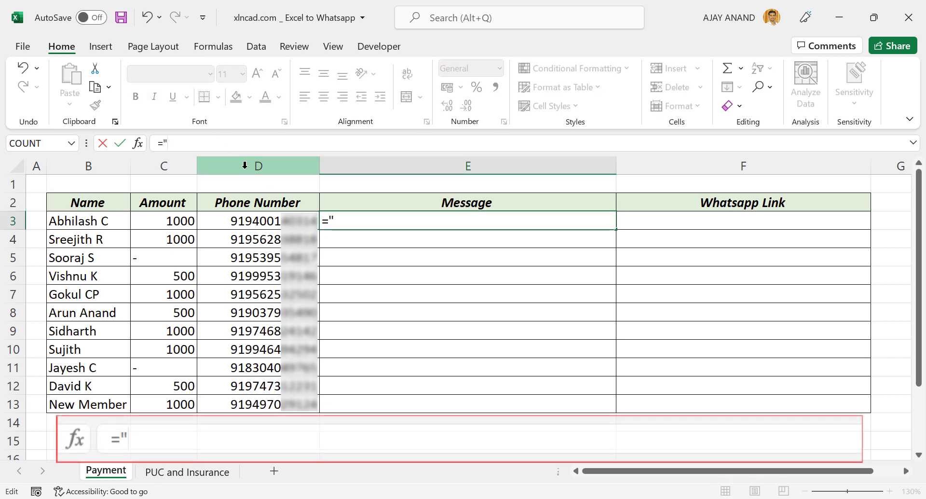
type("Hi")
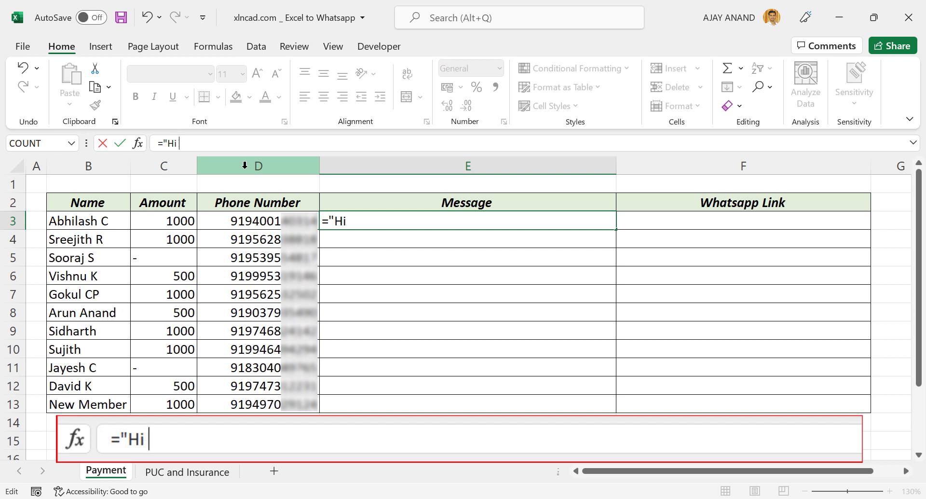
type(" \"&")
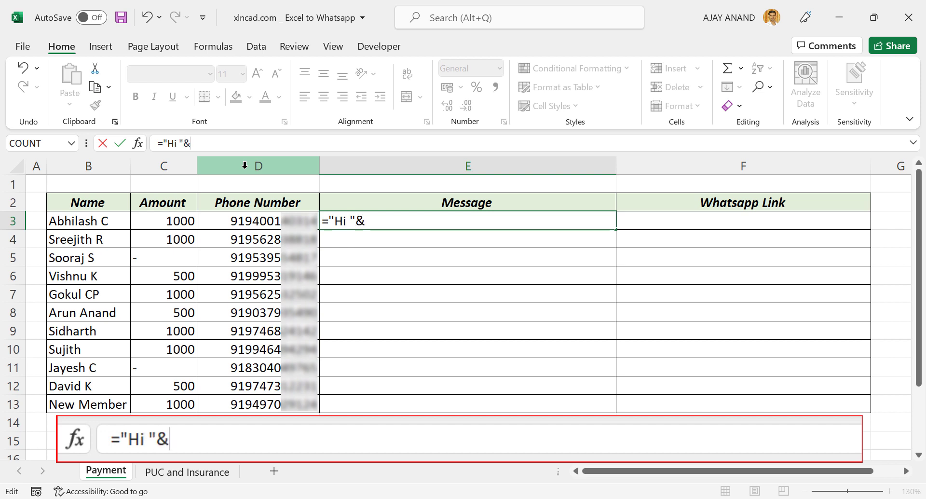
left_click(89, 221)
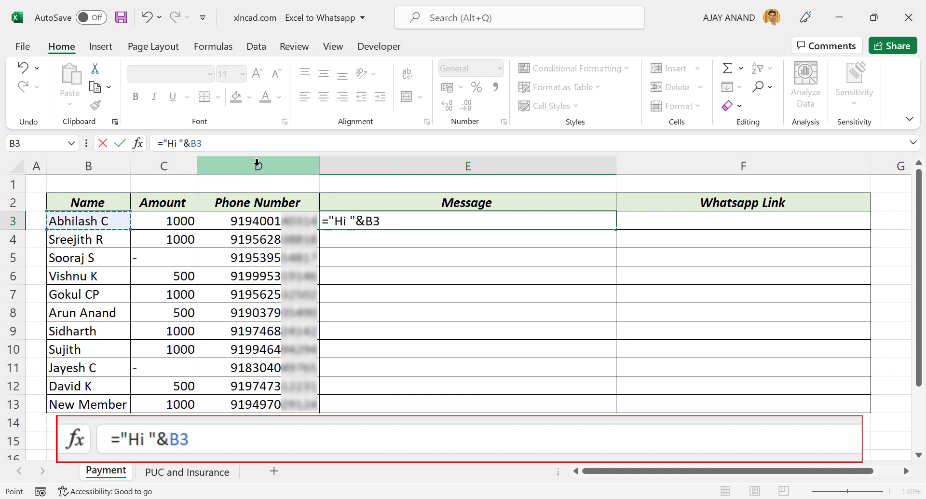
type("&")
type("\",")
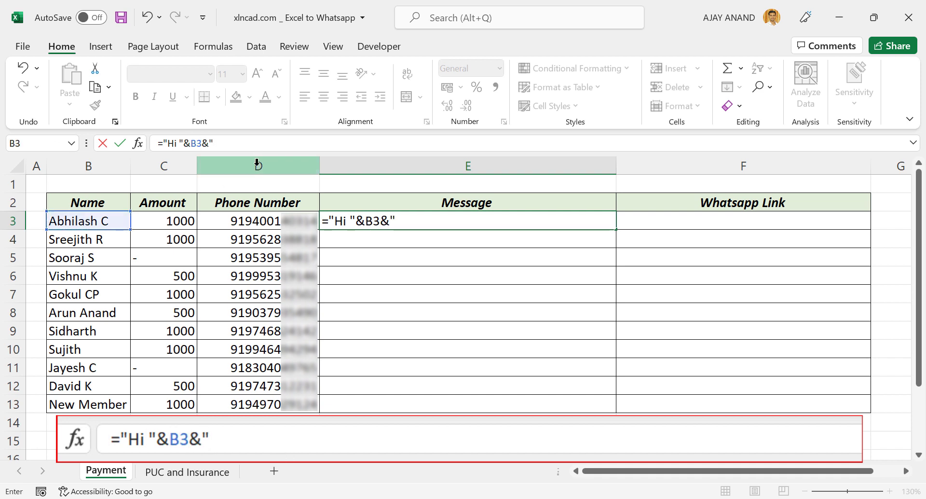
type(" \"")
type("&")
left_click(151, 221)
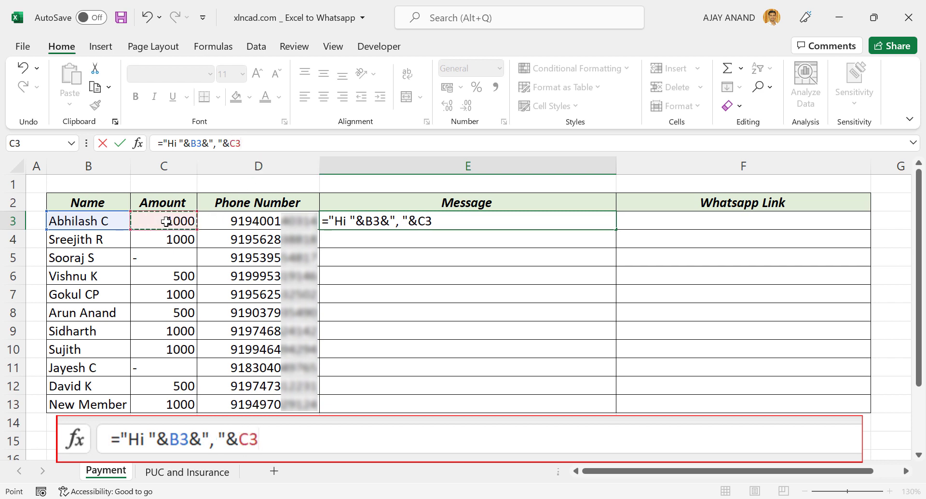
type("&\" ")
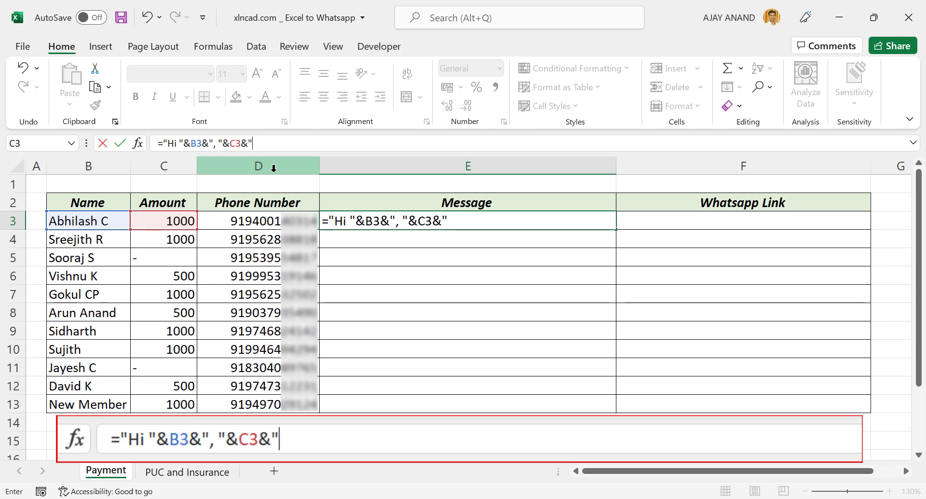
type("is")
type(" due.")
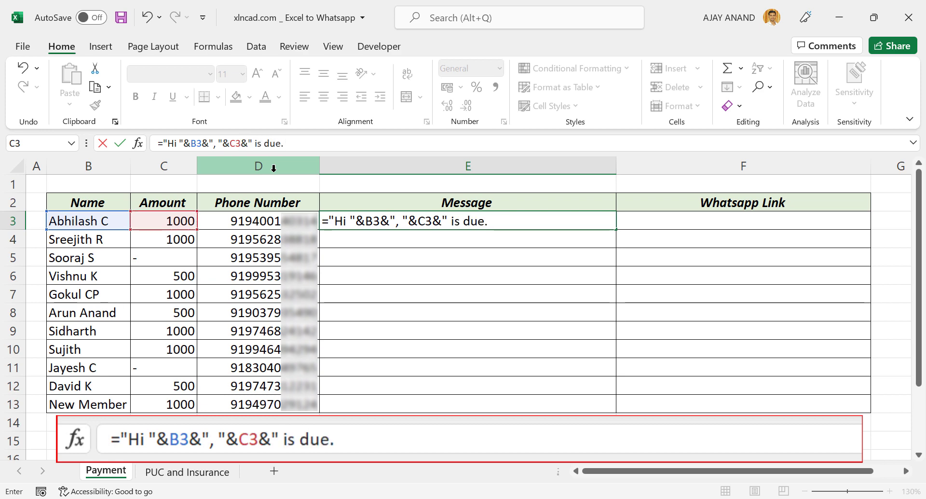
type(" P")
type("lease pay")
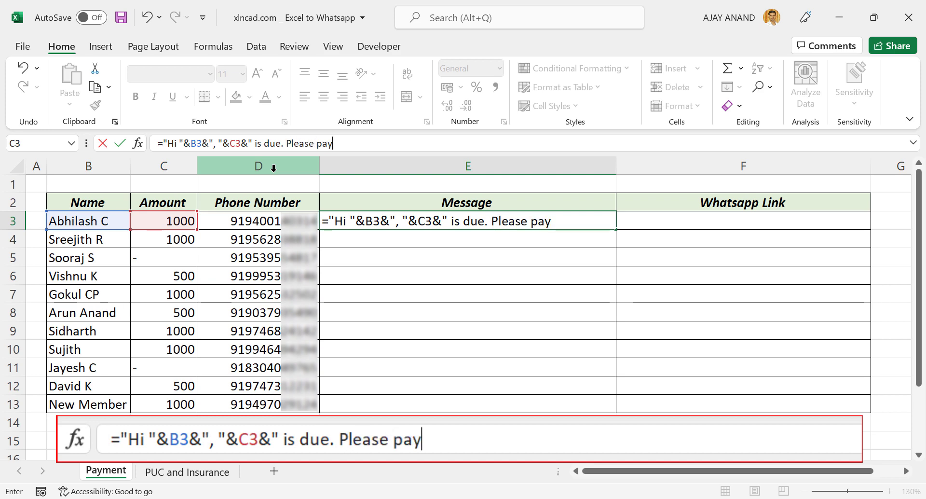
type(" ASA")
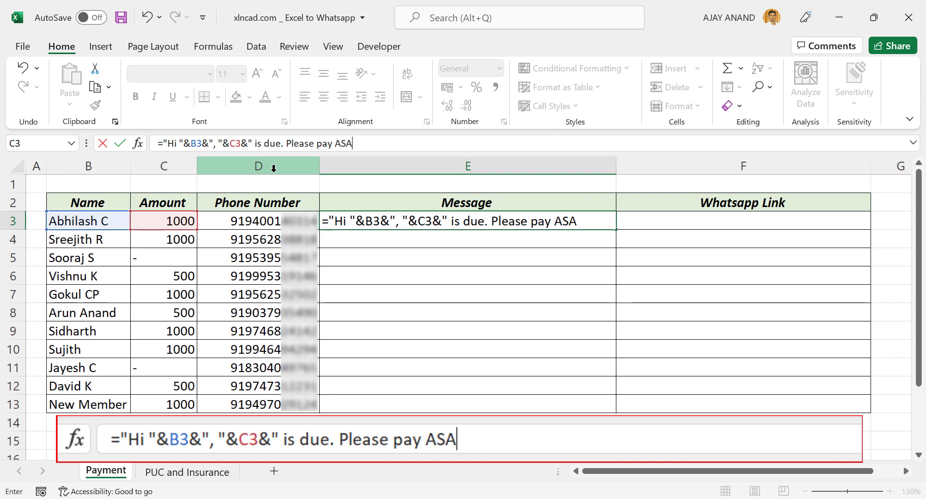
type("P.")
key("Return")
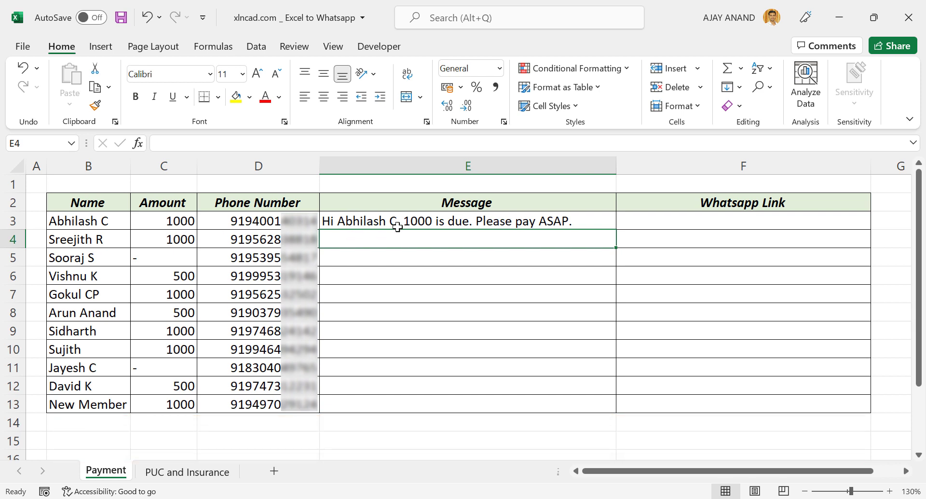
- Fill the E3 message formula down to E13 and verify rows 8 and 12
left_click(597, 222)
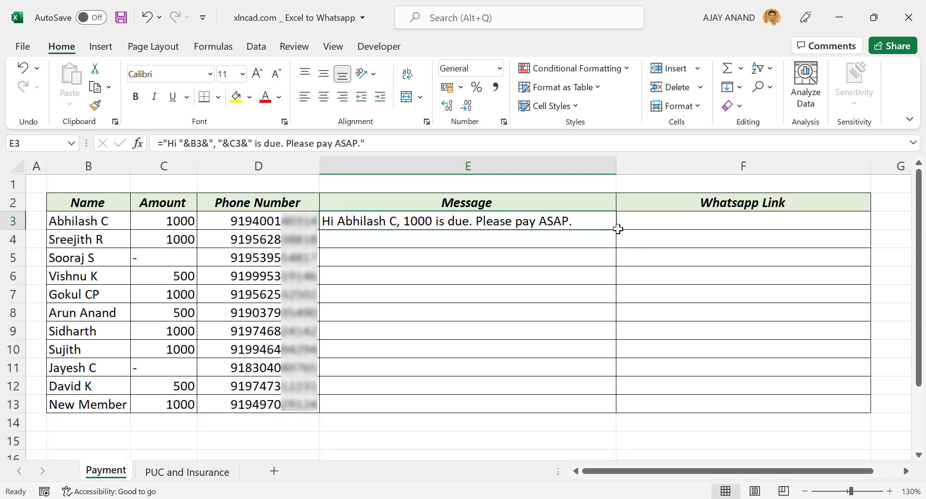
left_click_drag(617, 230, 613, 407)
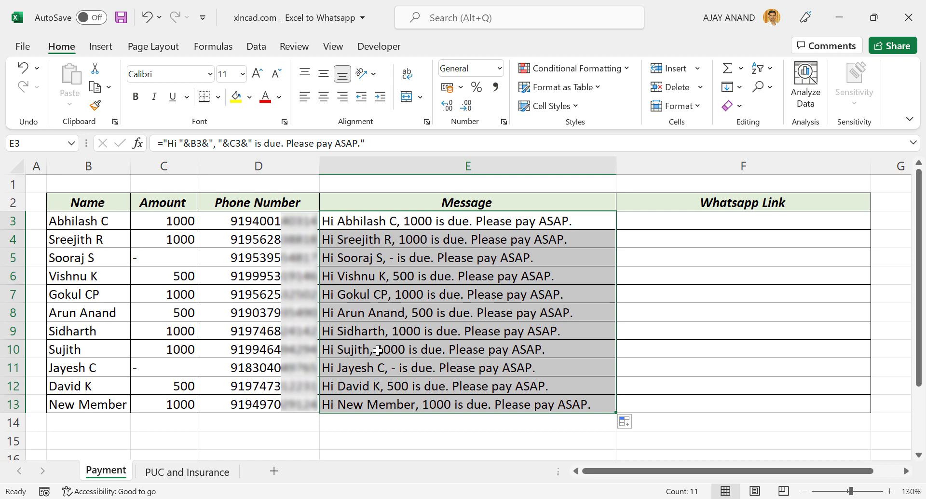
left_click(429, 314)
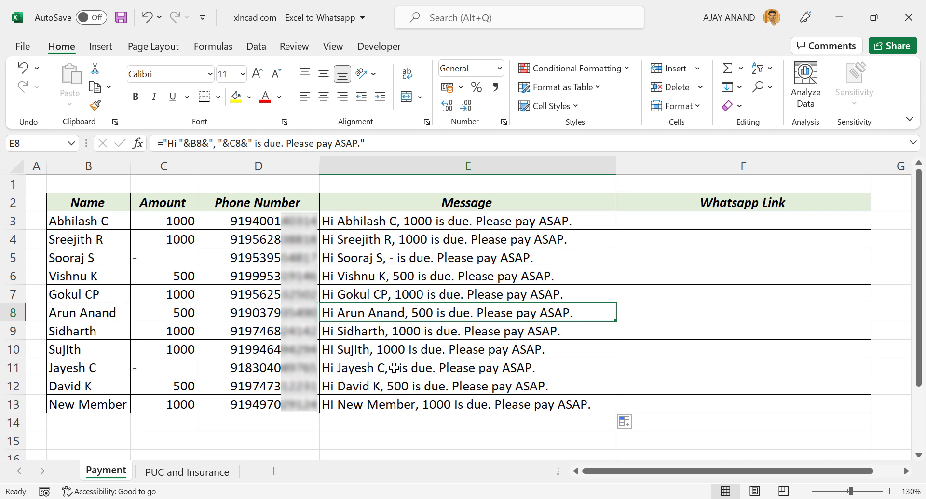
left_click(391, 386)
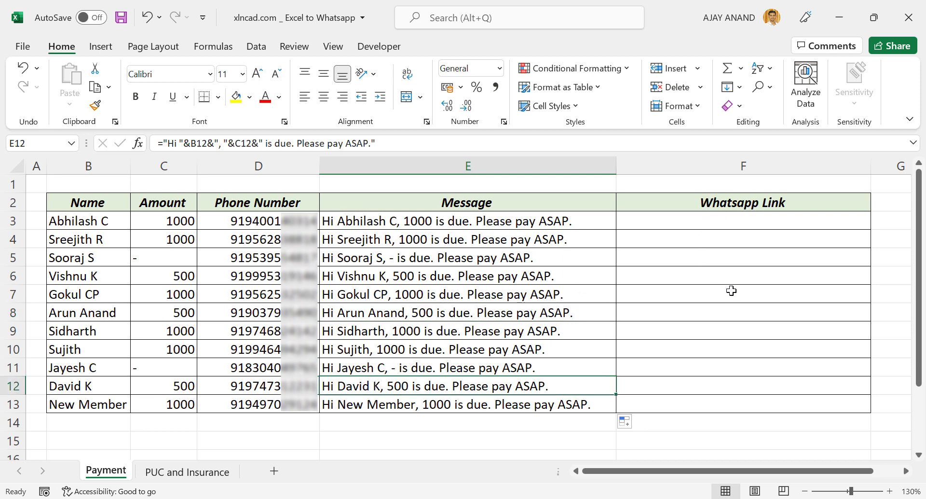
left_click(690, 220)
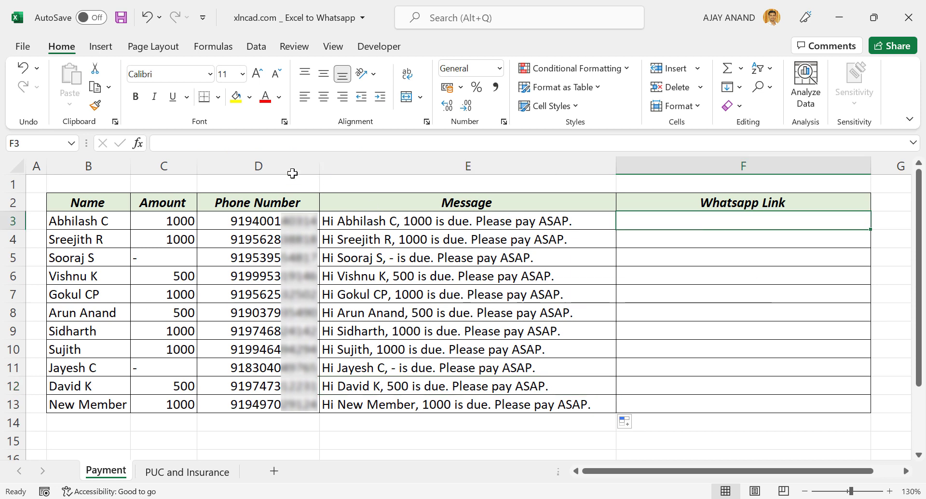
key("F2")
type("=")
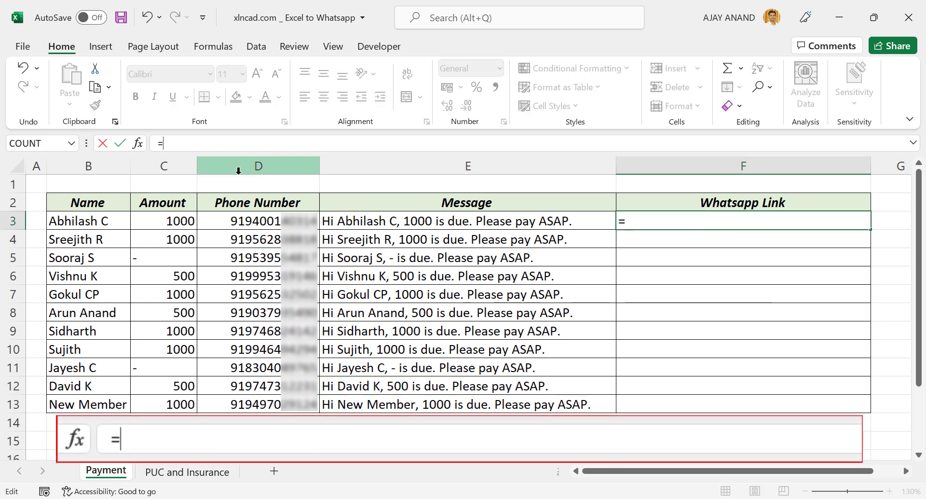
type("hyperlink")
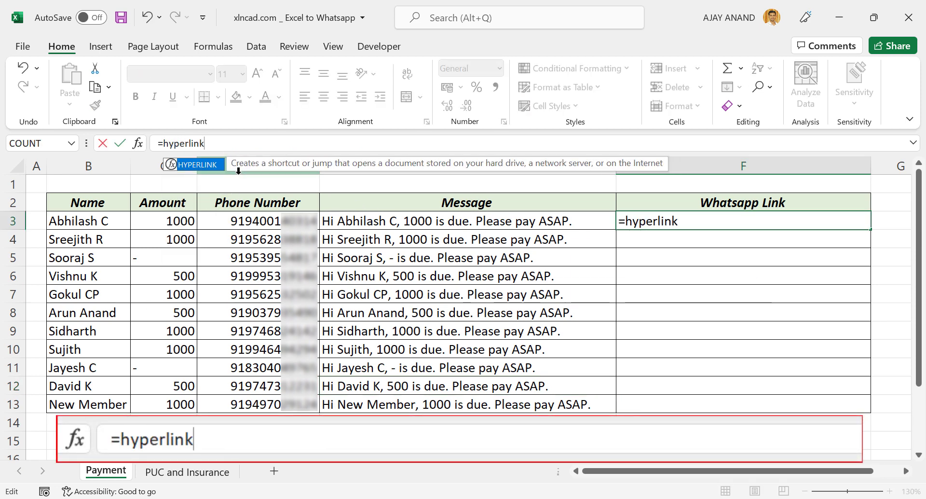
type("(\"")
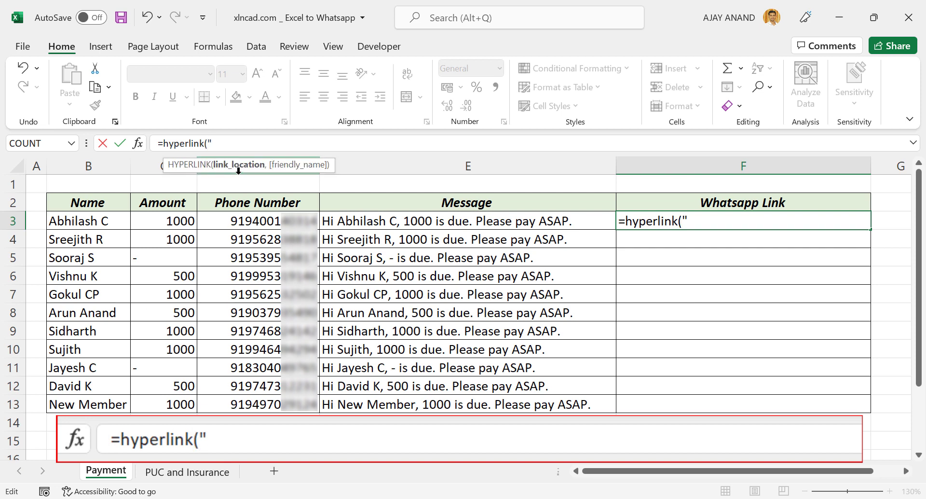
type("http")
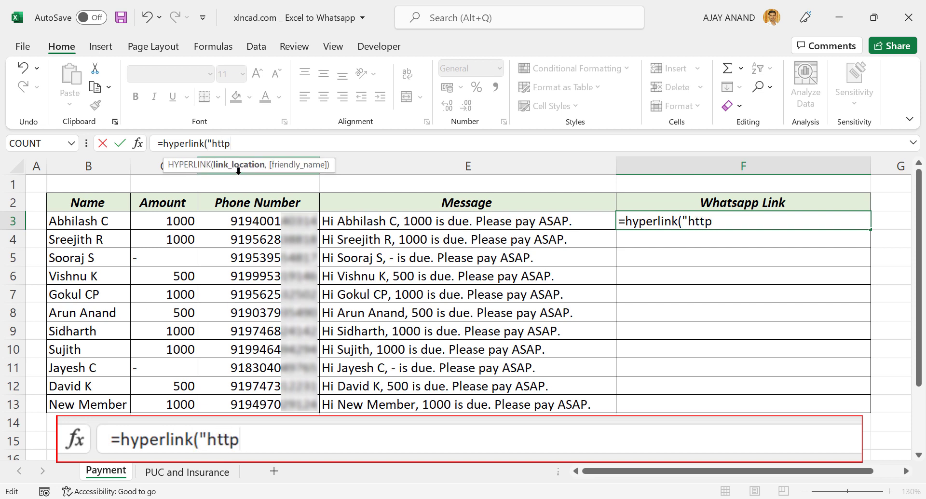
type("s:/")
type("/")
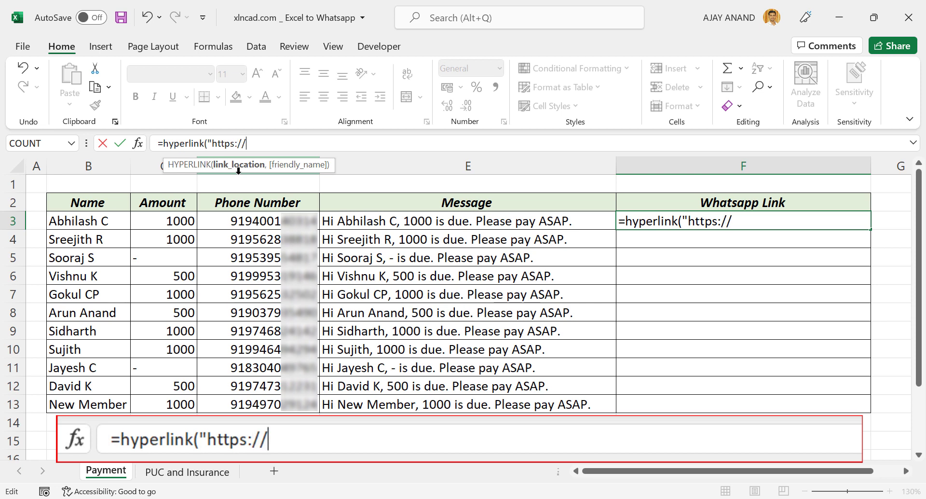
type("web.wha")
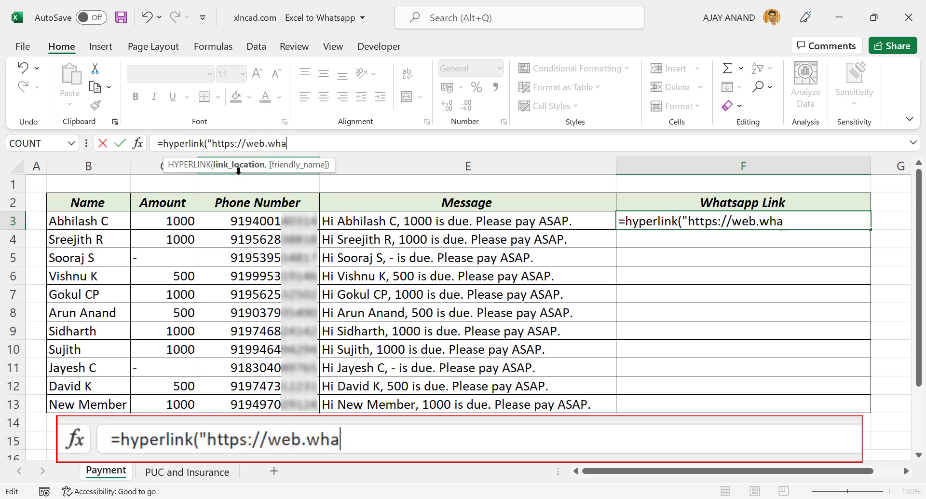
type("tsapp")
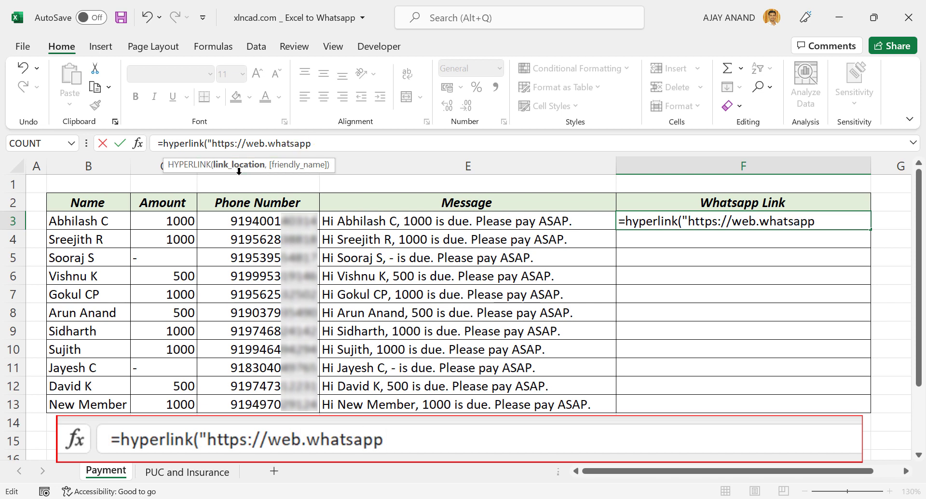
type(".com/")
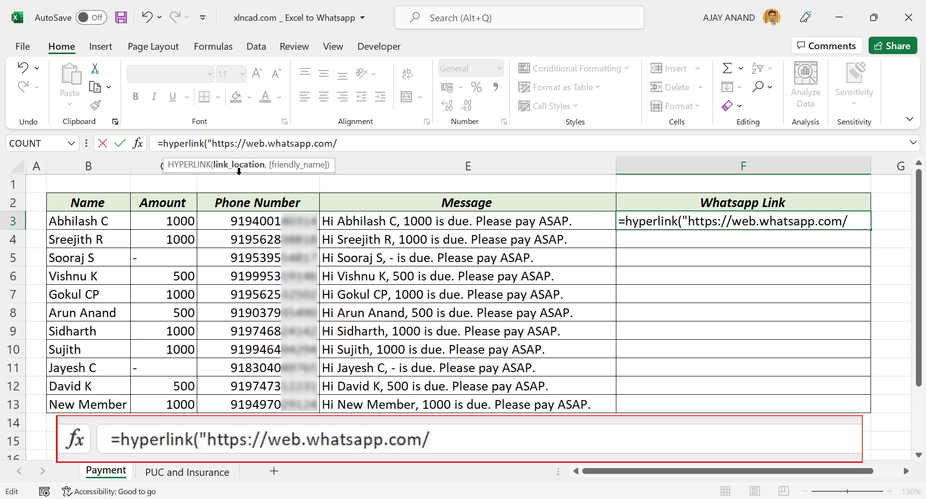
type("send?")
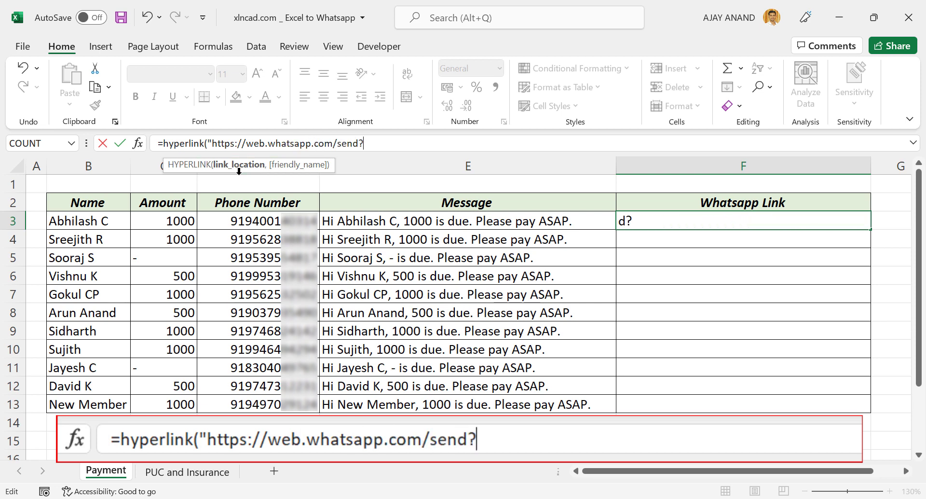
type("phone")
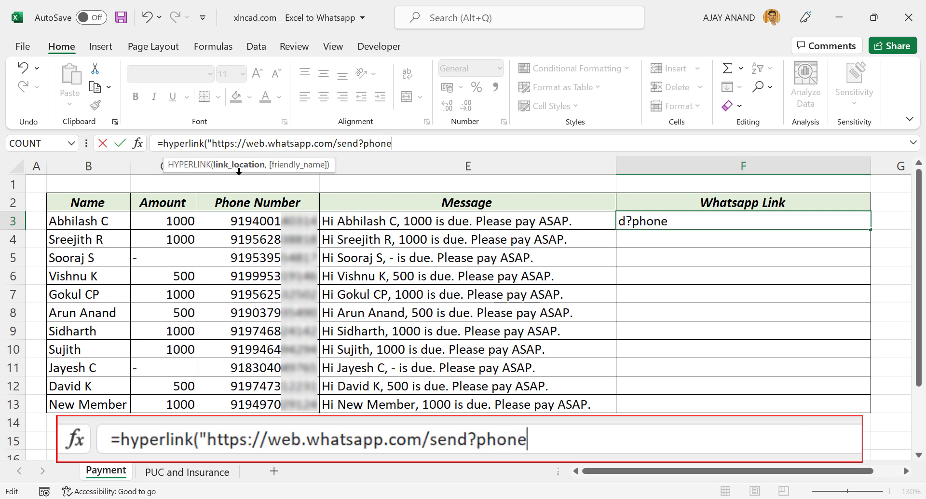
type("=\"")
type("&")
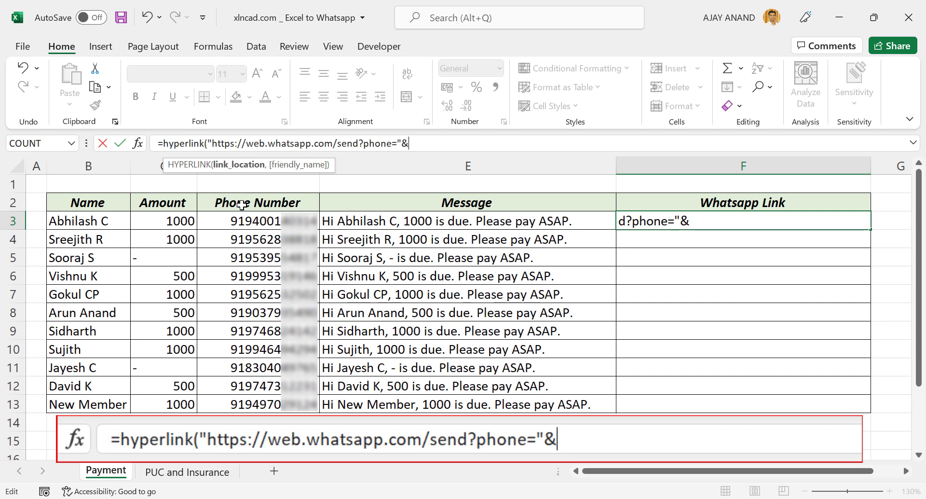
left_click(218, 220)
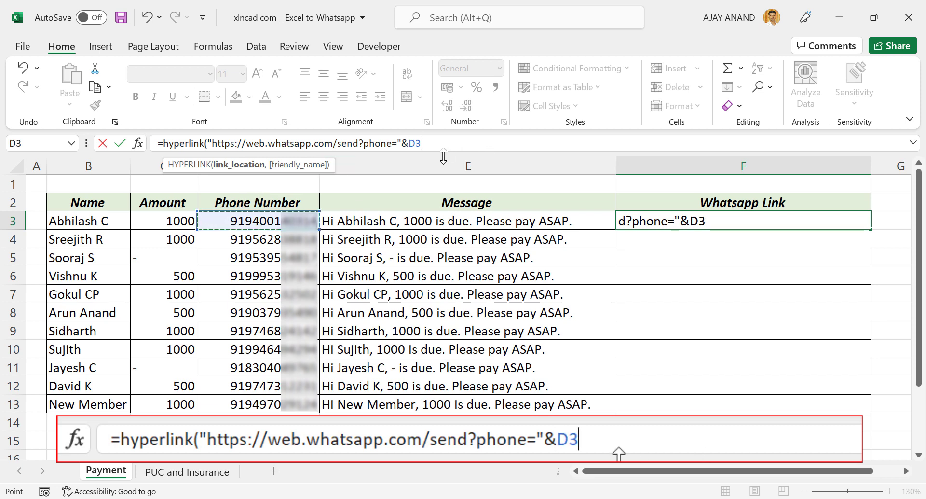
type("&\"")
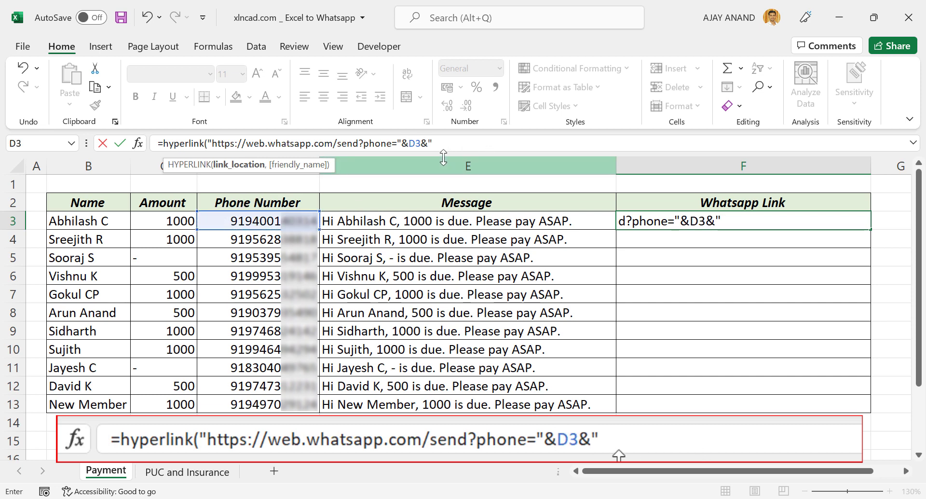
type("&te")
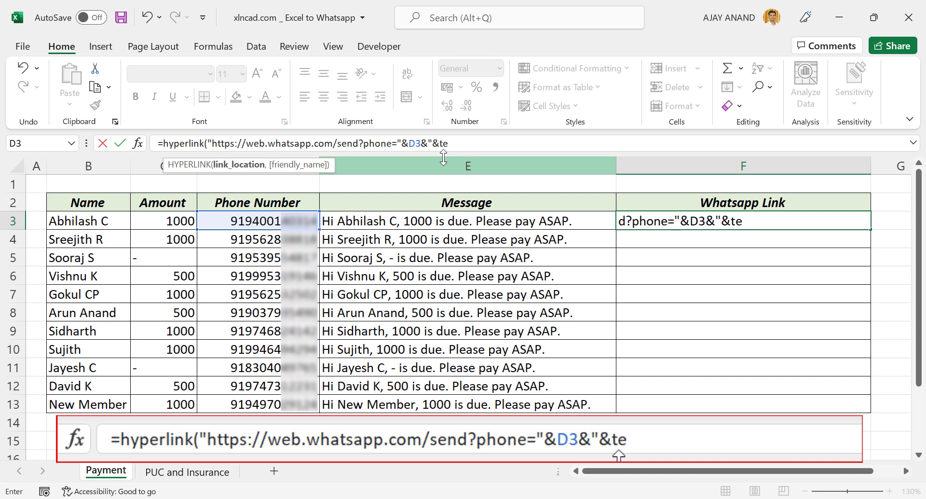
type("xt=\"")
type("&")
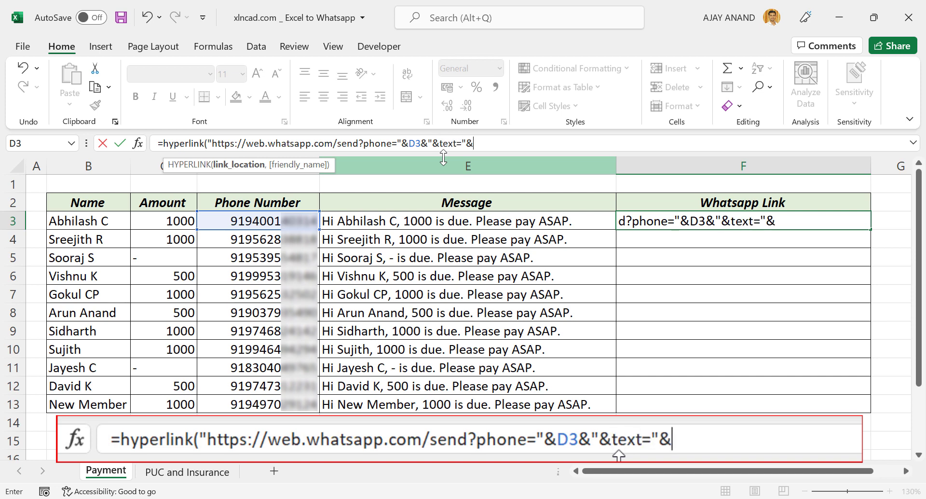
left_click(378, 220)
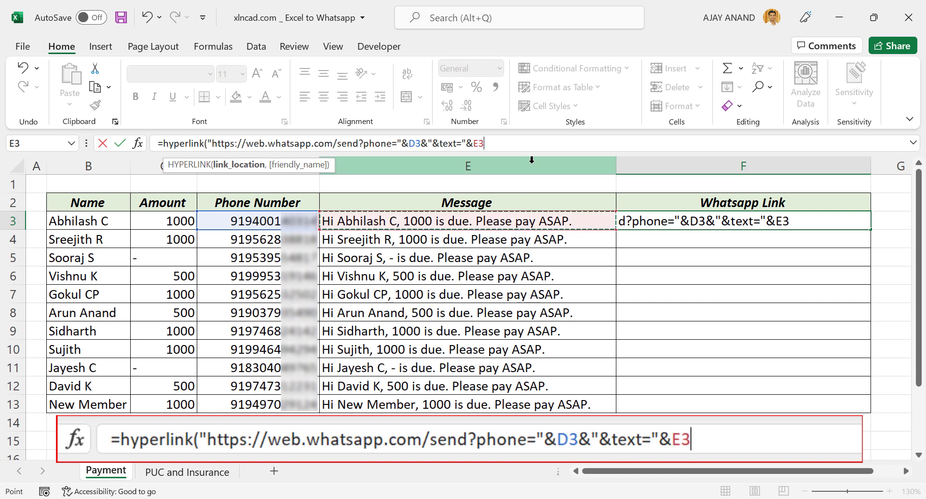
type(",\"")
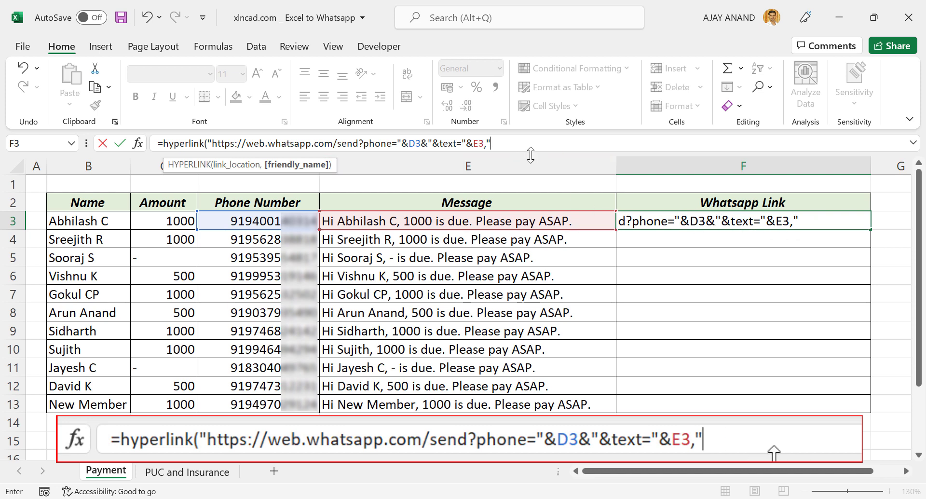
type("Send M")
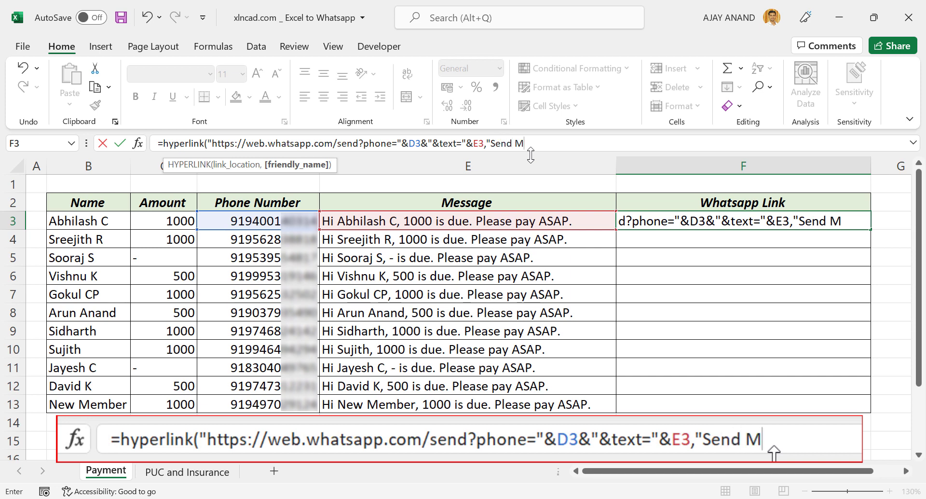
type("essage\"")
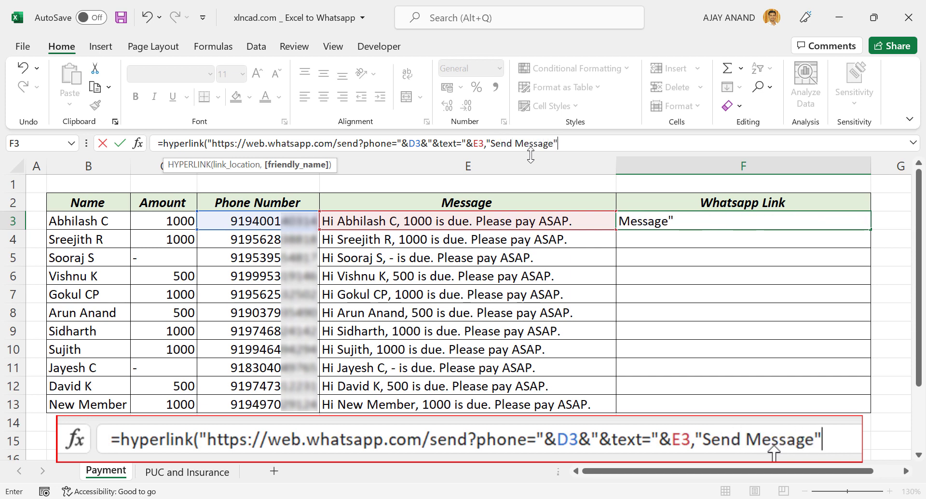
type(")")
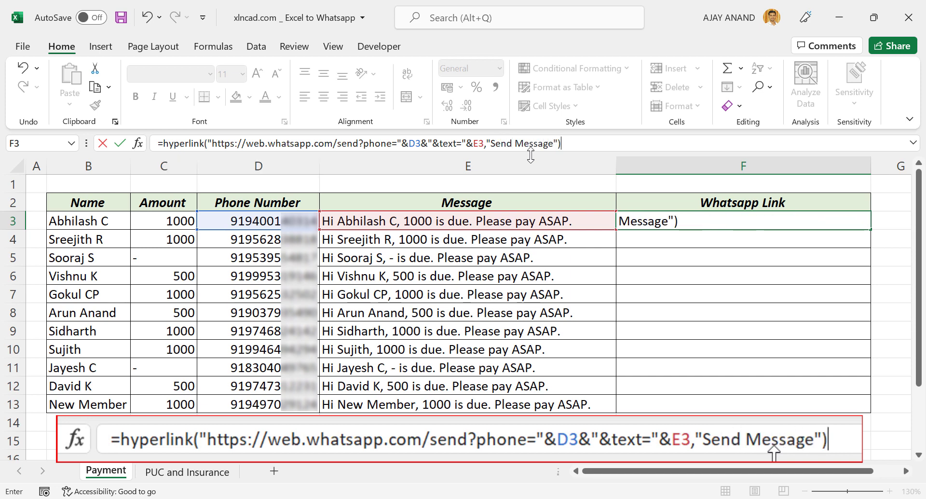
- Commit the F3 HYPERLINK formula and fill it down through F13
key("Return")
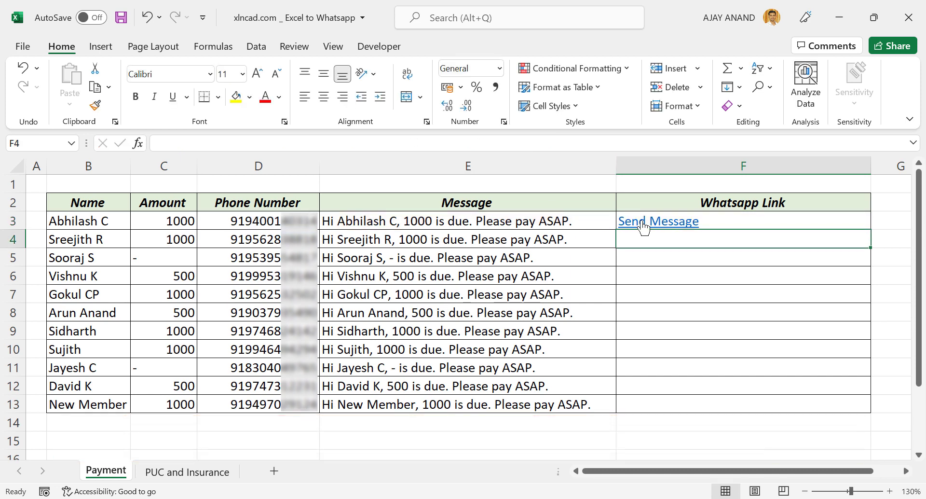
mouse_move(660, 221)
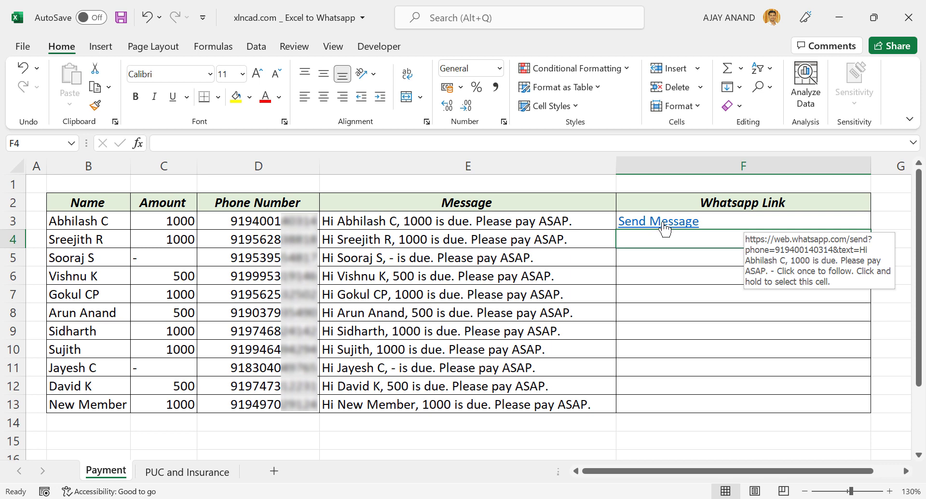
left_click(847, 218)
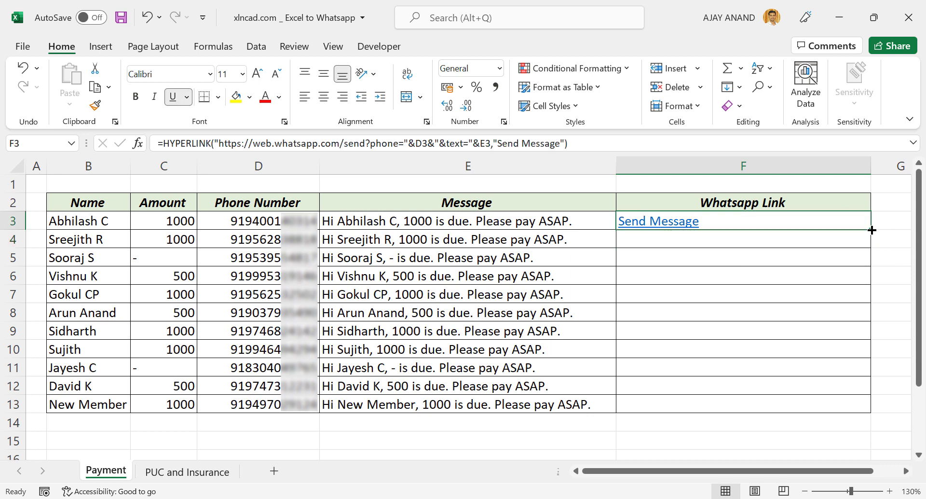
left_click_drag(872, 229, 879, 408)
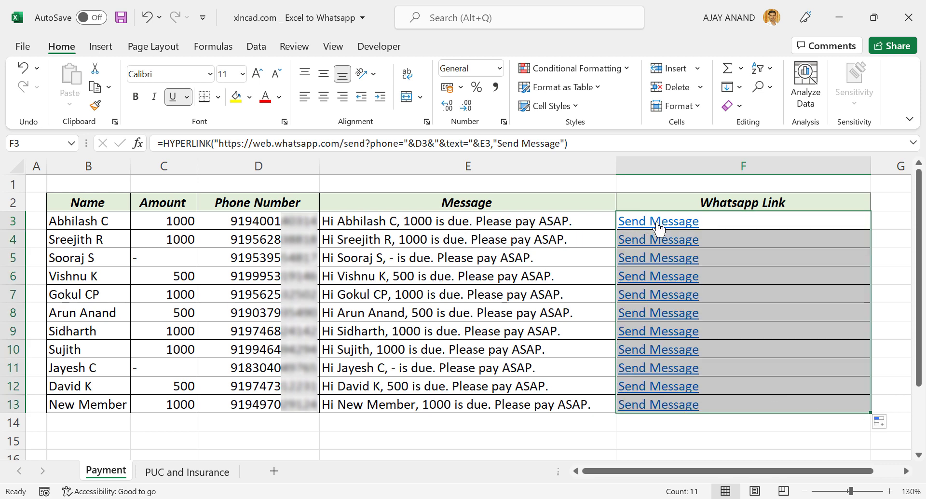
- Send the F3 member's prefilled 1000-due reminder via WhatsApp Web, then return to Excel
left_click(659, 228)
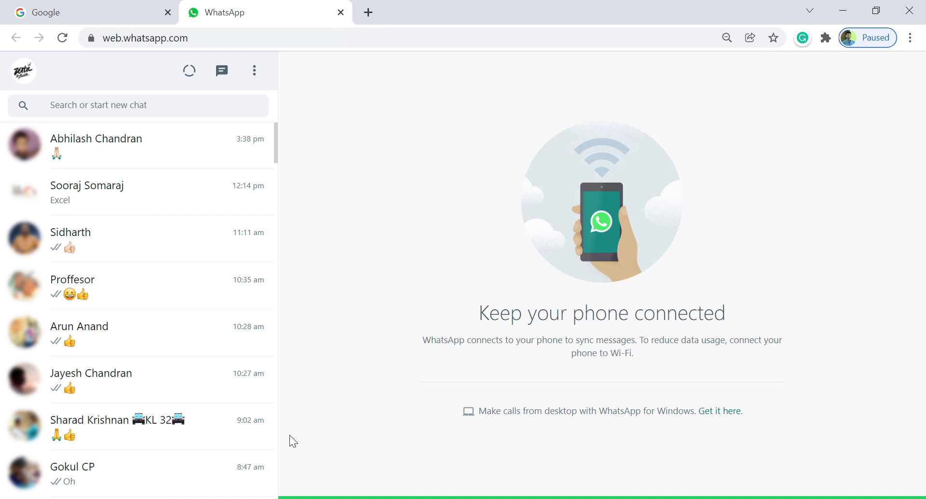
key("alt+Tab")
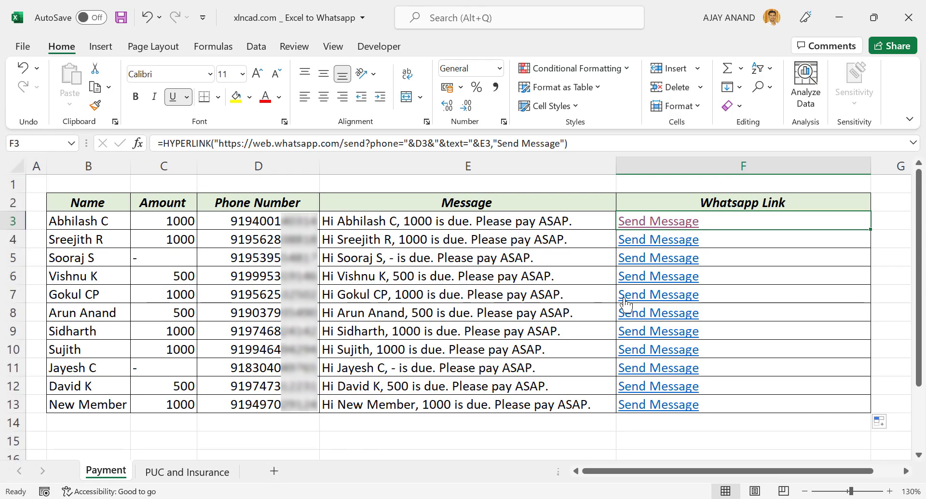
left_click(647, 223)
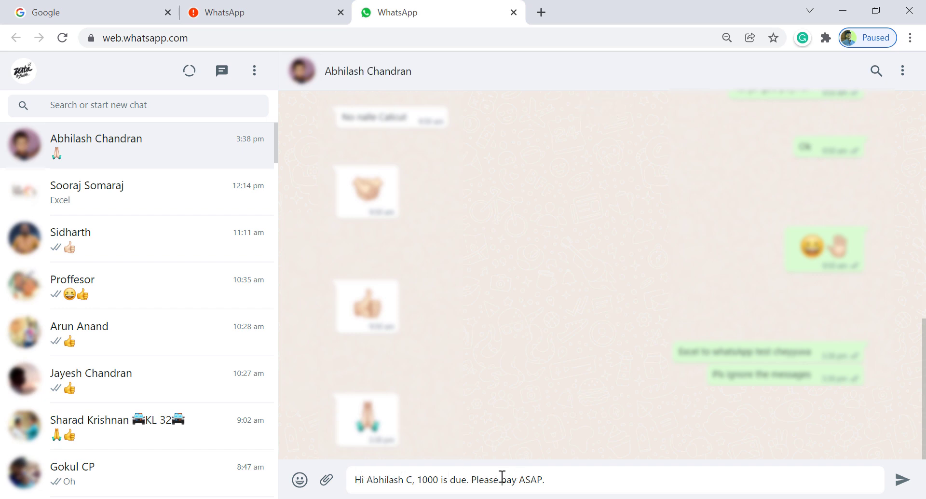
left_click(900, 481)
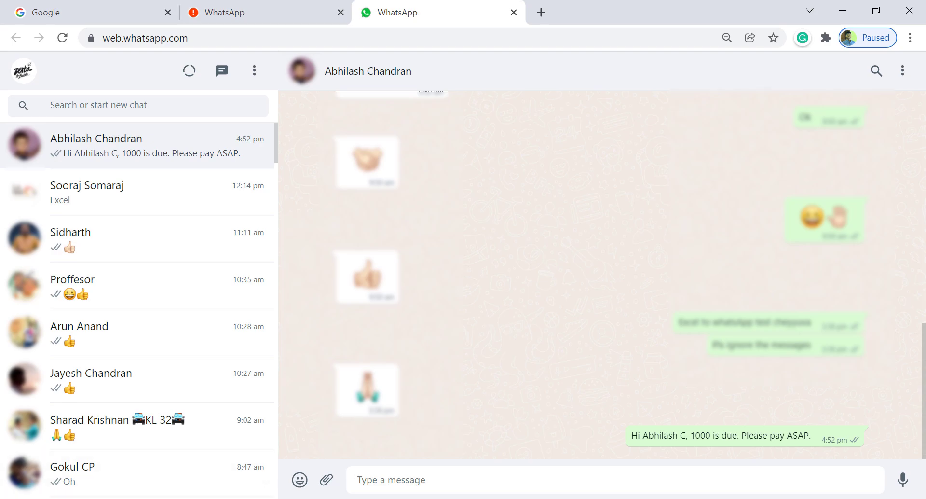
key("alt+Tab")
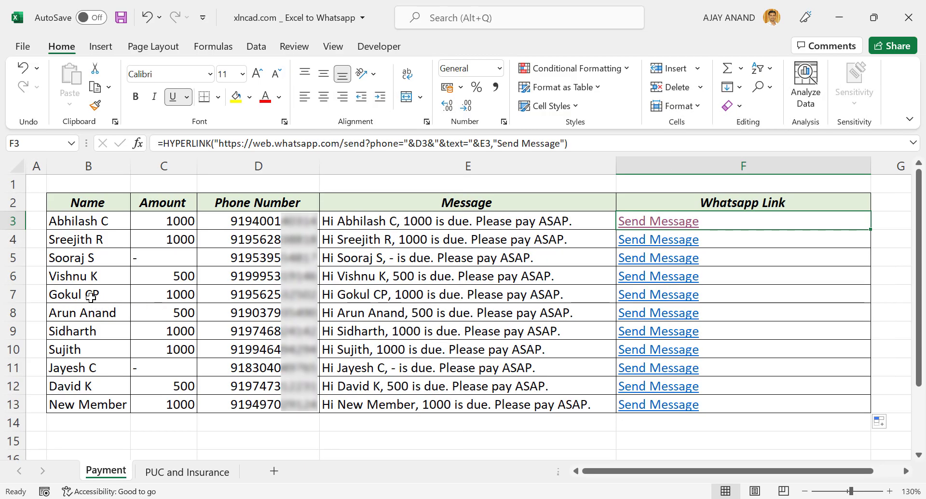
- Send the row 7 member's 1000-due reminder from the F7 link, then return to Excel
left_click(656, 303)
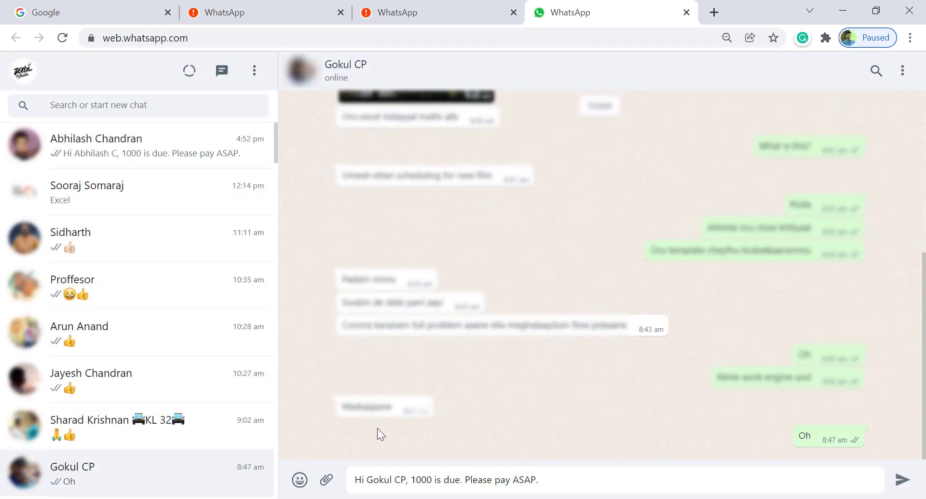
left_click(899, 481)
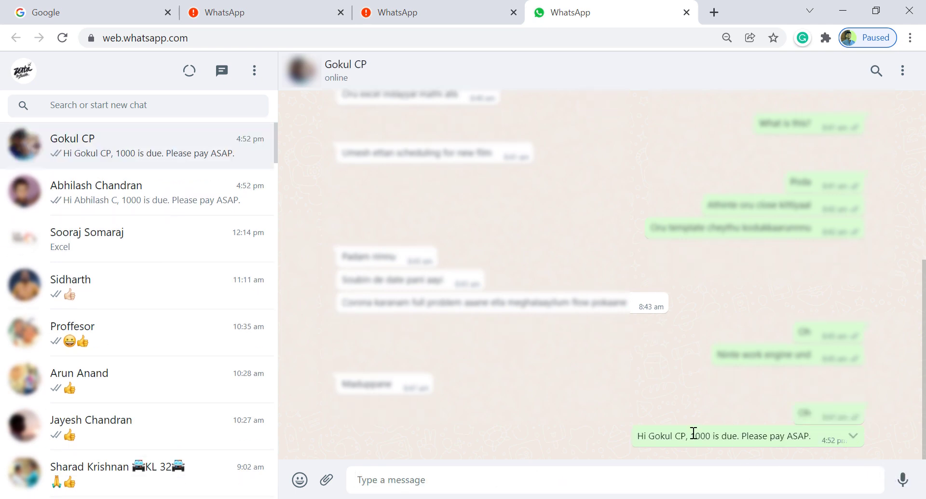
key("alt+Tab")
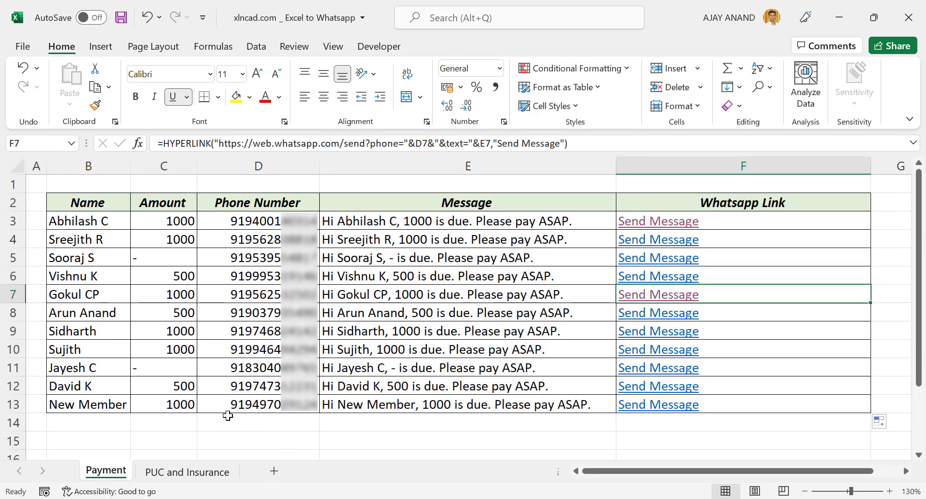
- Open the F13 link to preview New Member's 1000-due chat unsent, then return to Excel
left_click(650, 409)
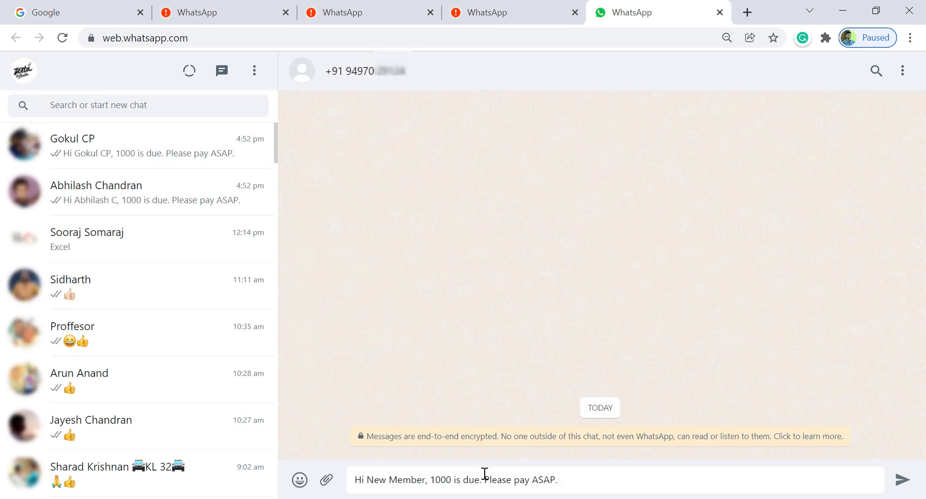
key("alt+Tab")
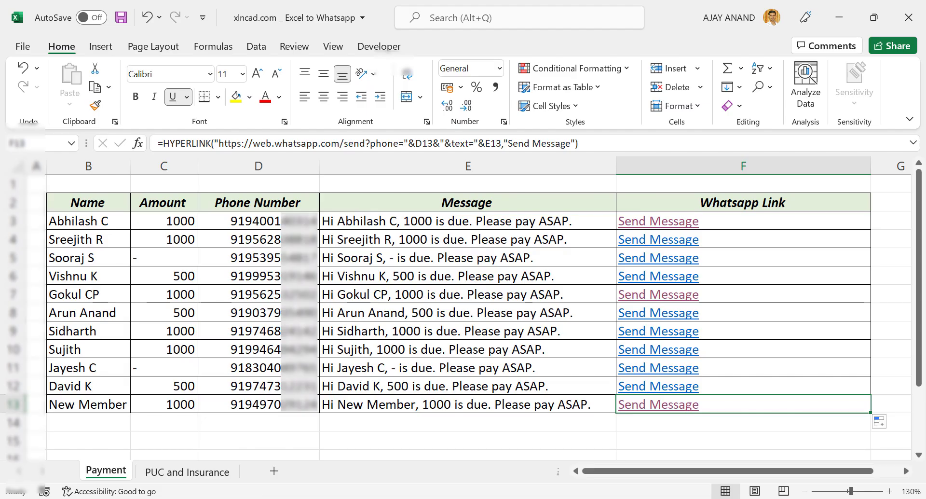
- On the PUC and Insurance sheet, send the row 8 Insurance (Bike) expiry reminder via J8
left_click(203, 473)
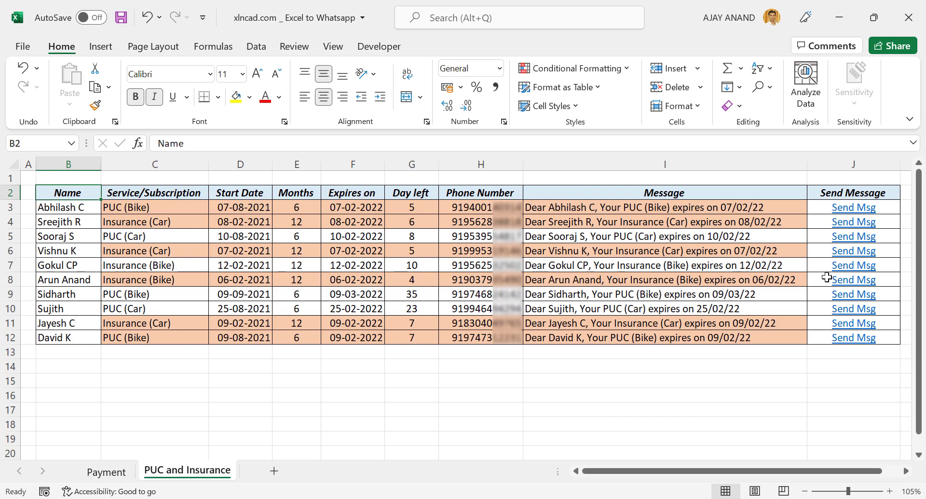
left_click(852, 282)
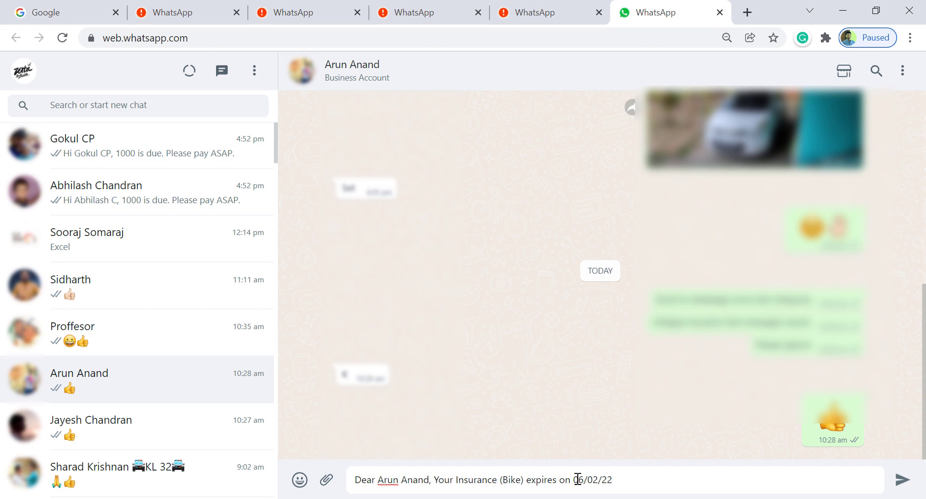
left_click(900, 480)
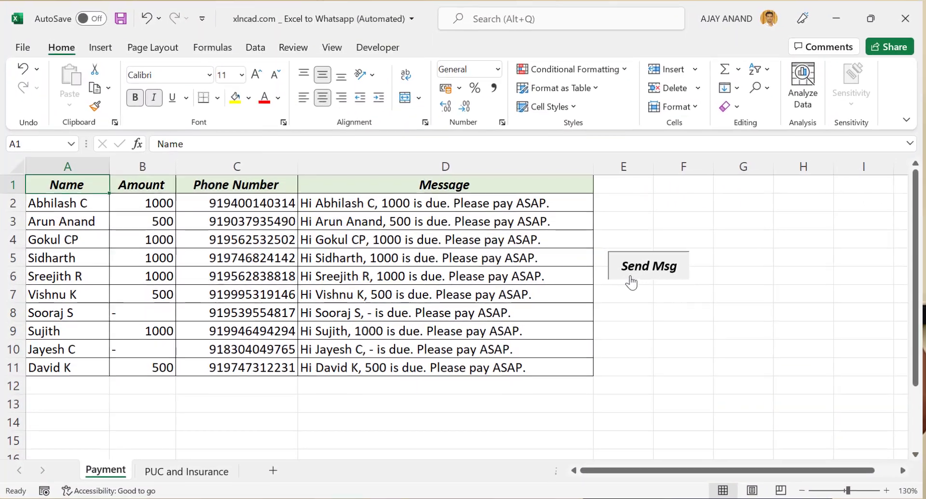
- Use the automated workbook's Send Msg button to launch WhatsApp with a prefilled reminder
left_click(631, 283)
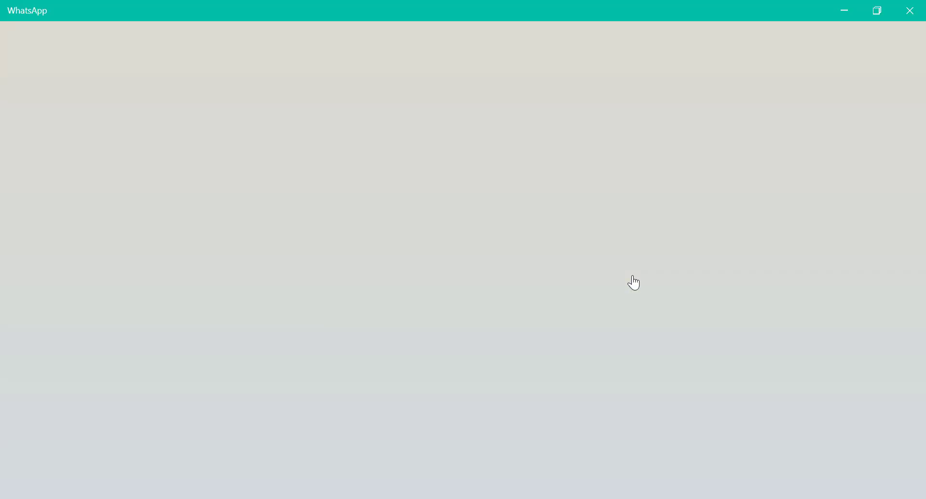